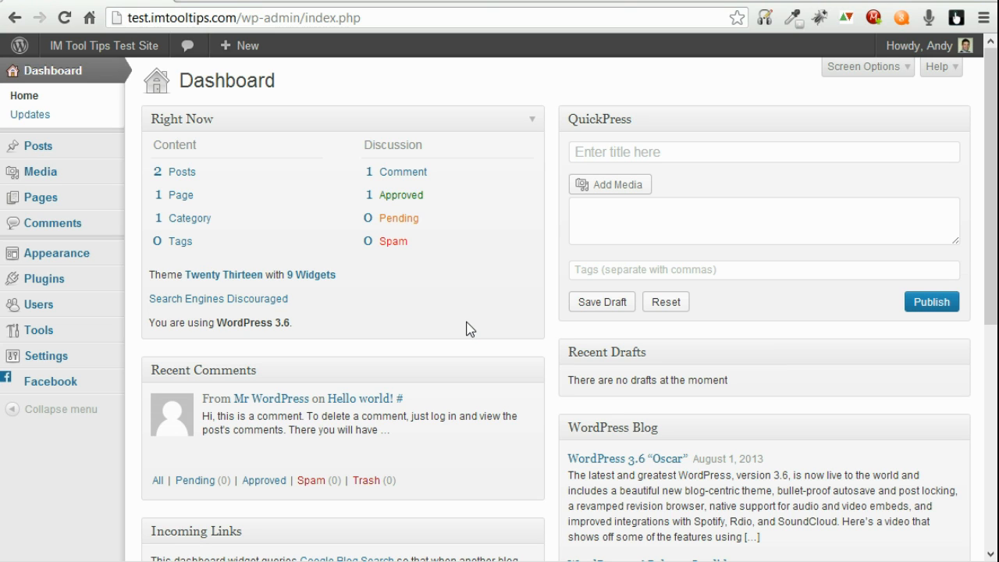
Step: Search the plugin directory for 'wordfence', then install and activate Wordfence Security 3.8.1
click(39, 278)
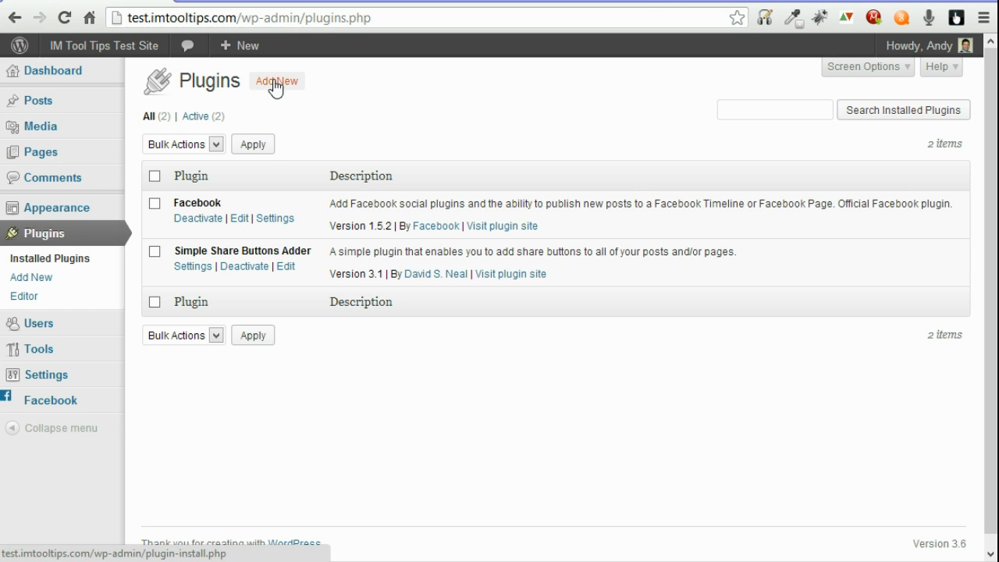
click(277, 83)
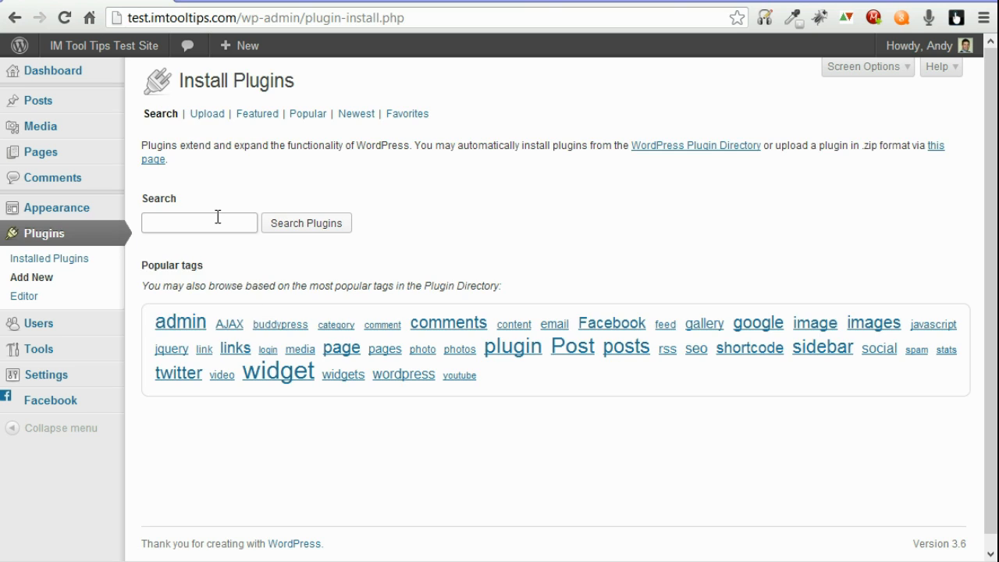
click(216, 220)
text(word)
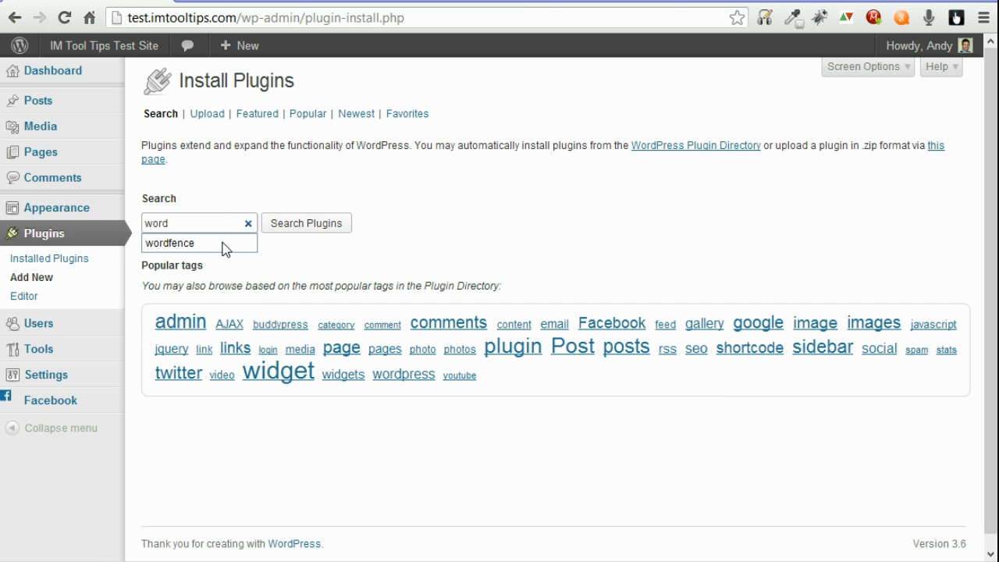
click(222, 244)
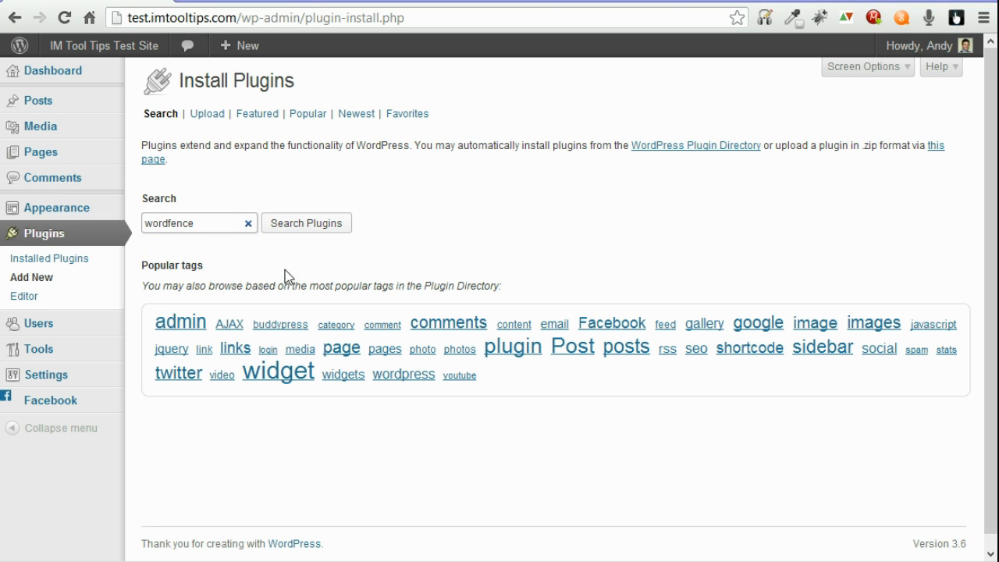
click(313, 225)
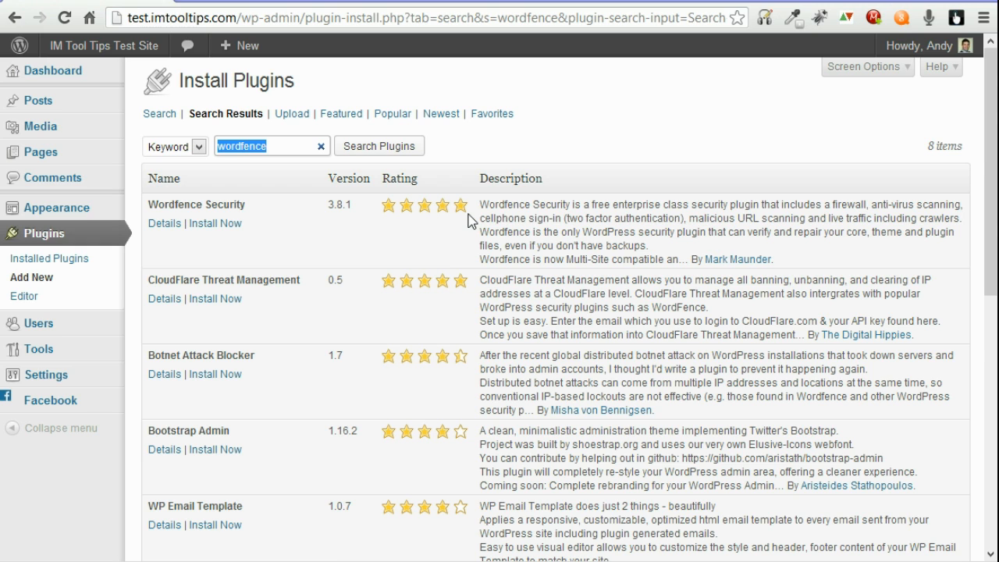
click(208, 224)
click(521, 297)
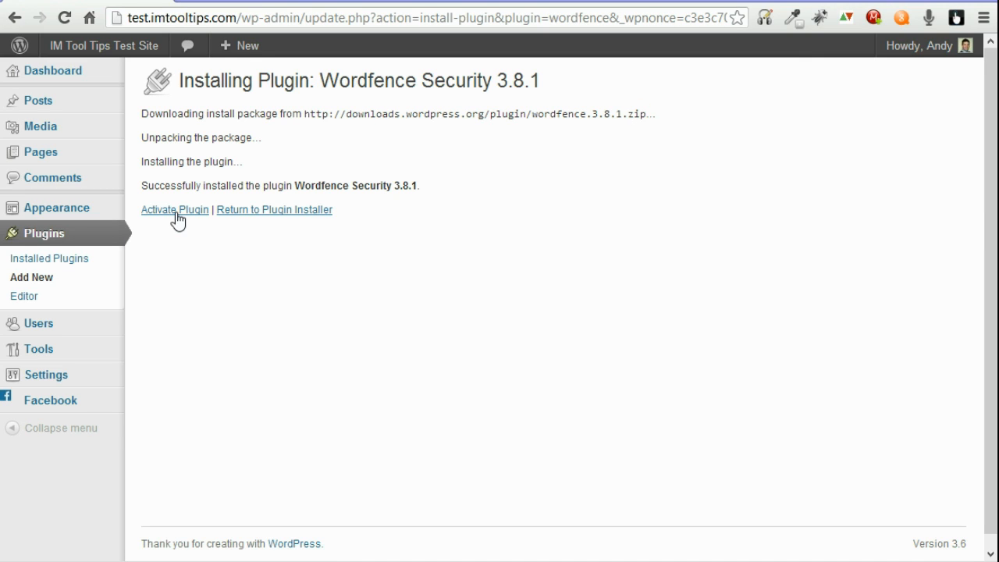
click(176, 212)
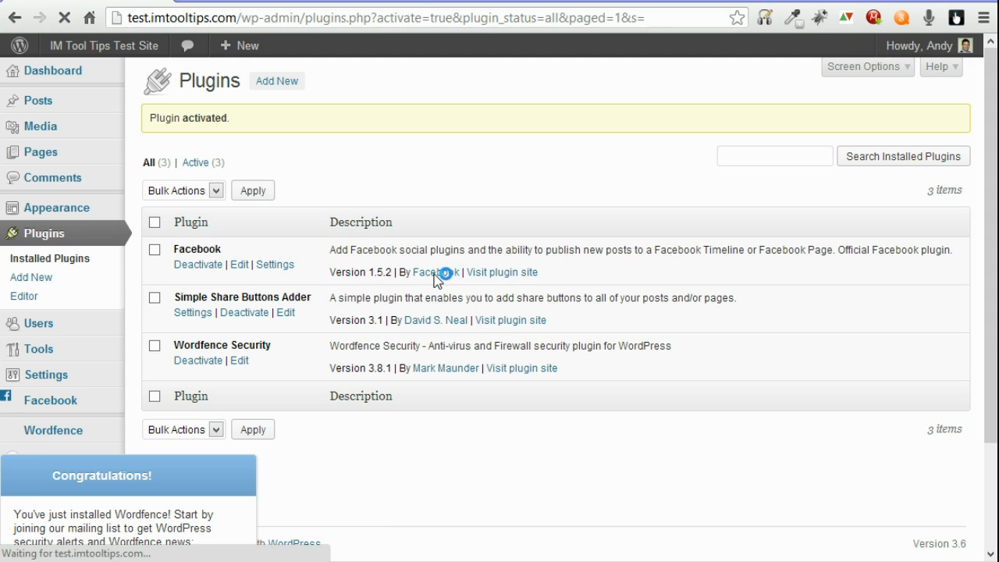
Step: Go to Wordfence's Scan page from the admin menu and end the Welcome to Wordfence tour
mouse_move(62, 439)
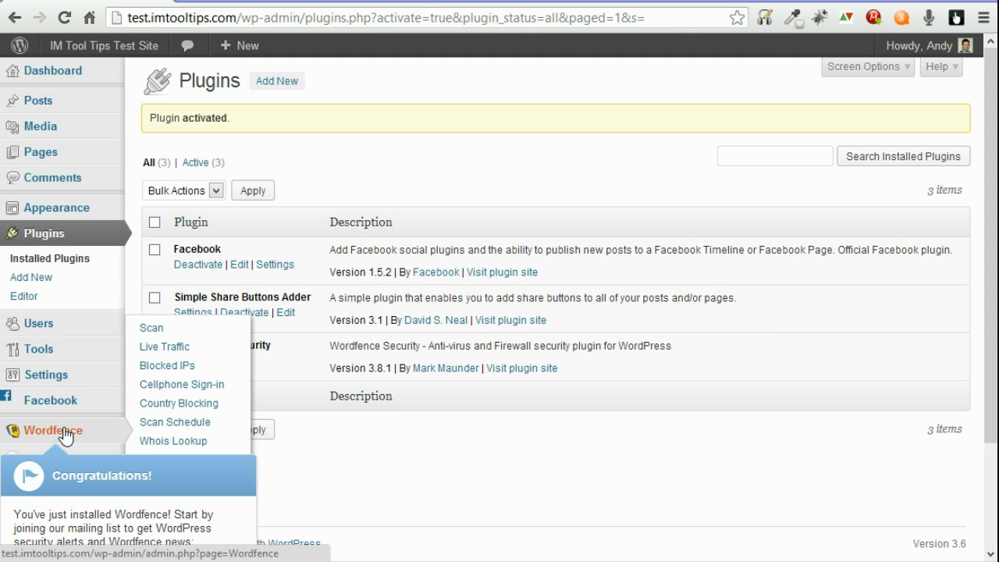
click(47, 439)
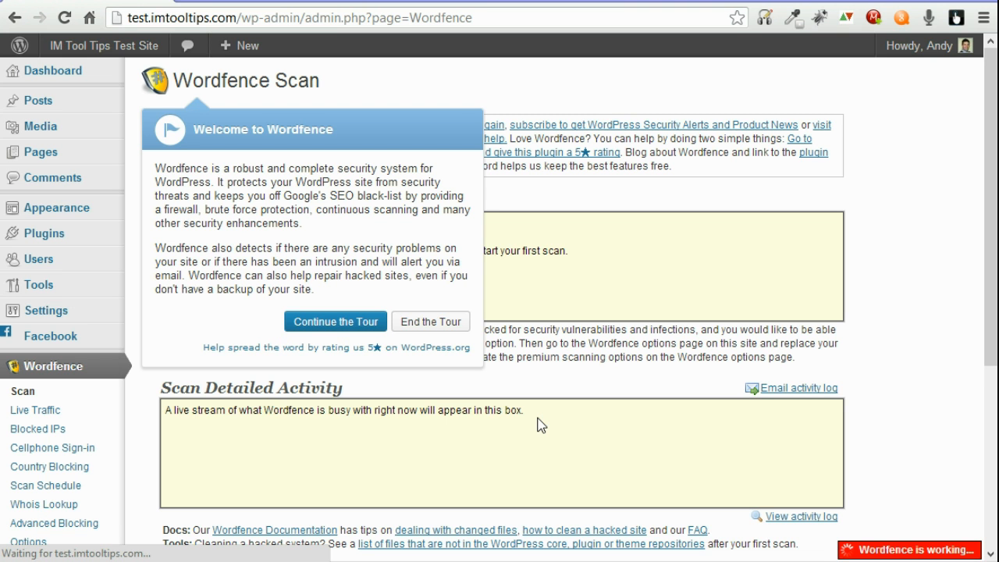
click(437, 325)
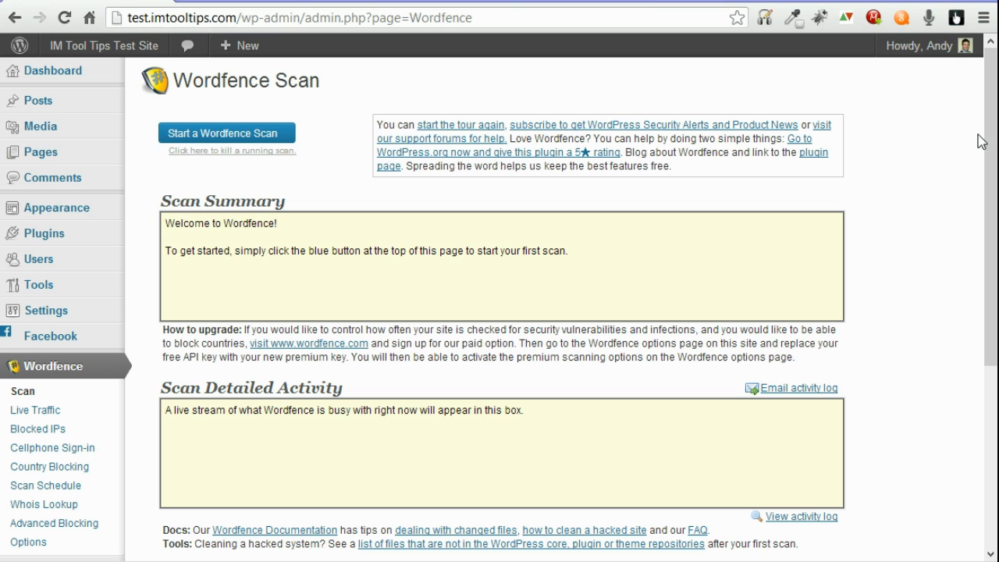
drag(990, 100, 985, 62)
mouse_move(982, 59)
Step: Start a Wordfence scan and check the New Issues list, which shows no problems
click(213, 141)
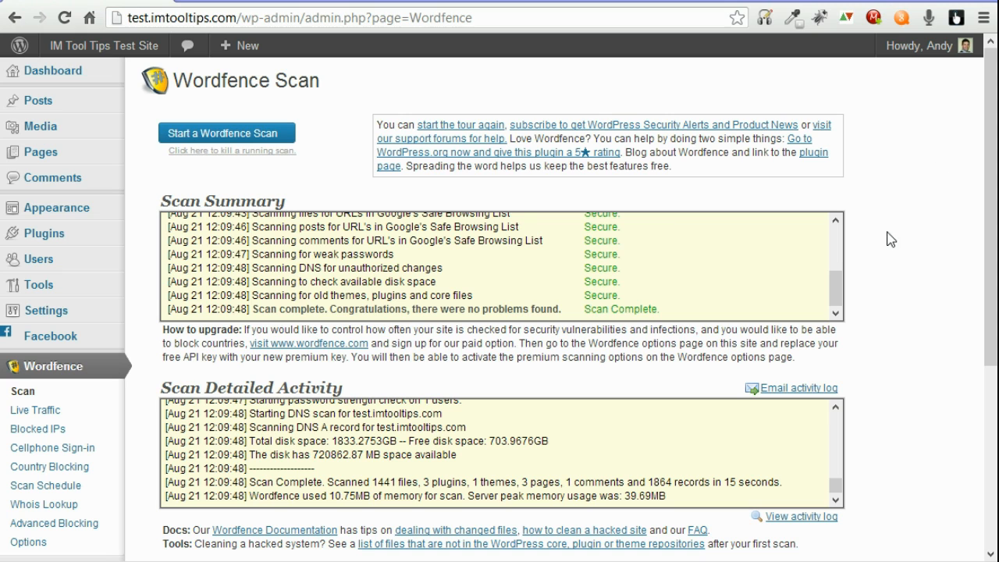
drag(985, 116, 976, 350)
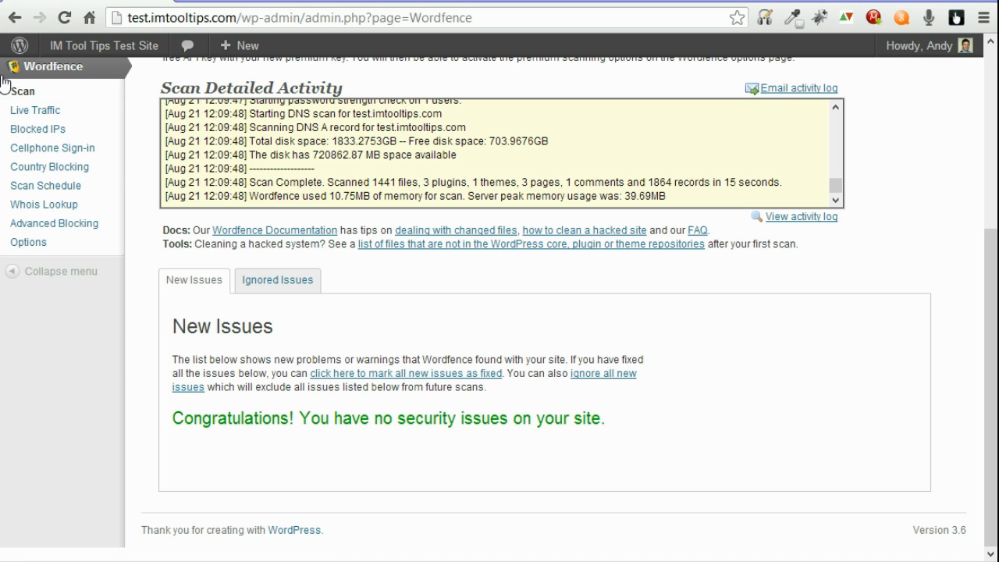
Step: Go to the Wordfence Options page and scroll to Basic Options
click(28, 246)
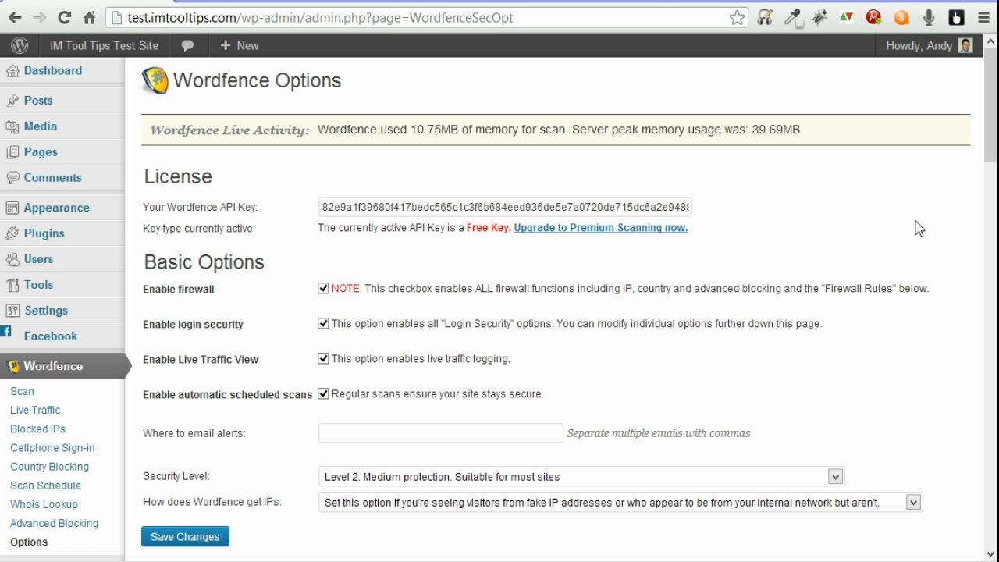
drag(992, 102, 992, 130)
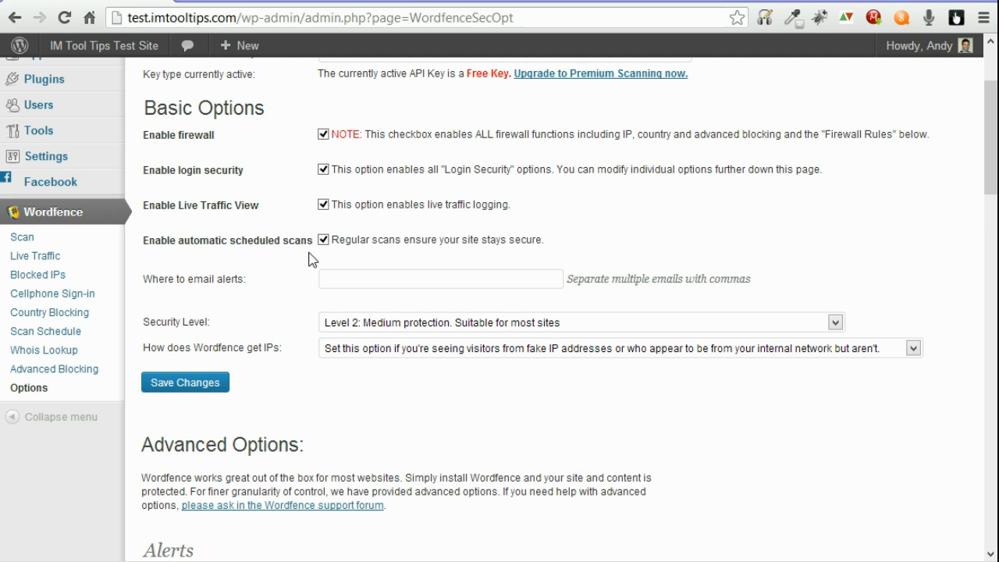
Step: Enter the alert email address, keeping Level 2 medium protection and the default IP detection method
click(383, 276)
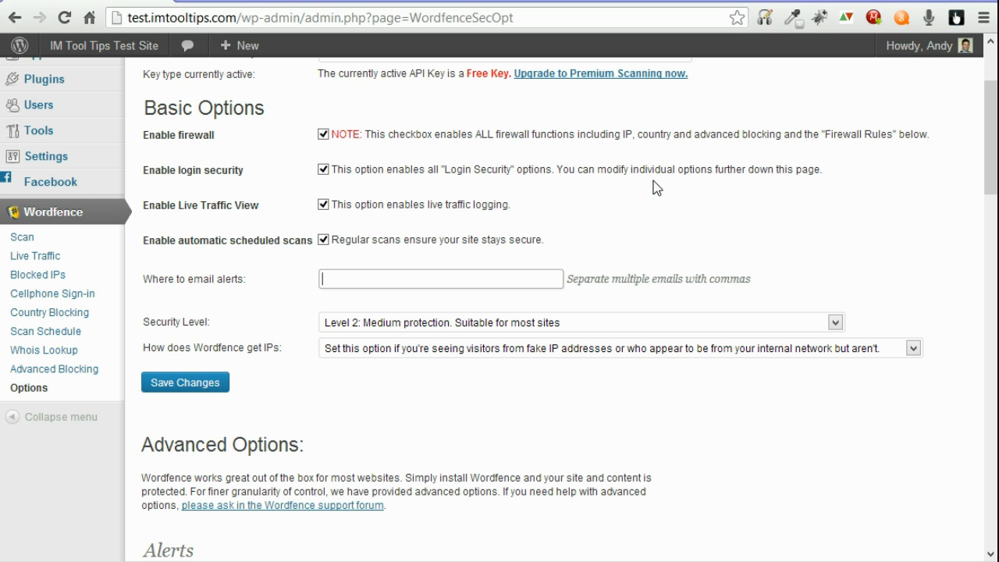
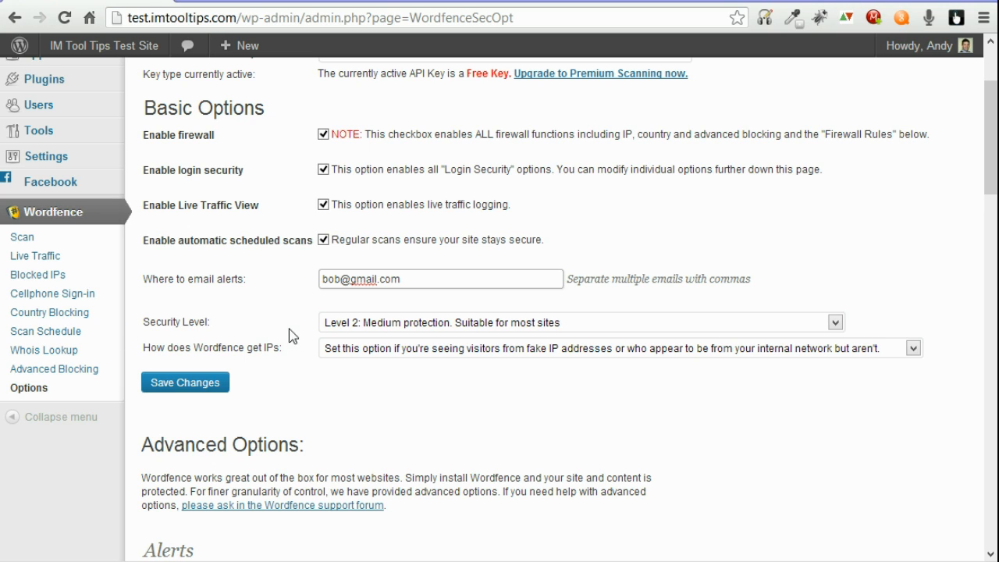
click(358, 326)
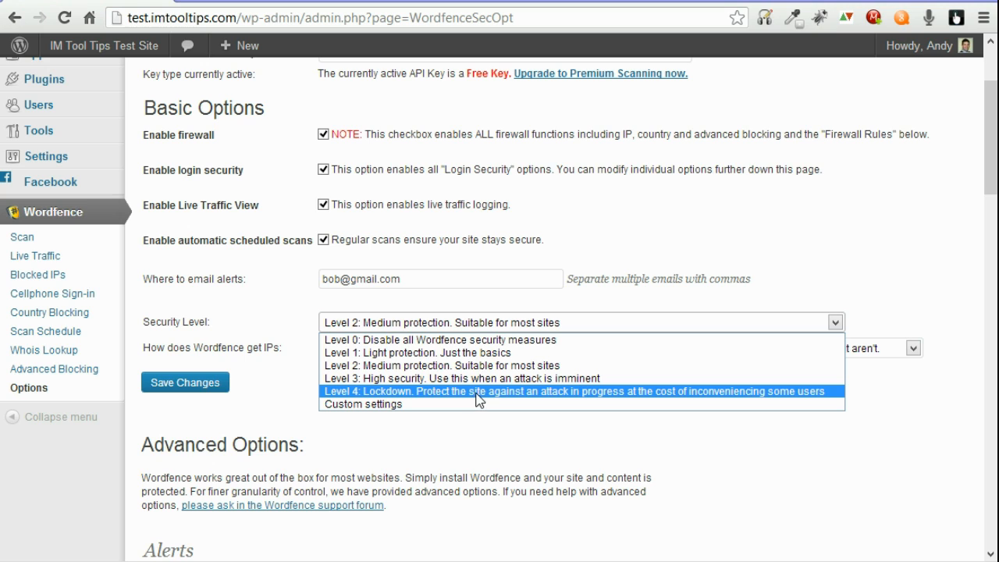
click(583, 326)
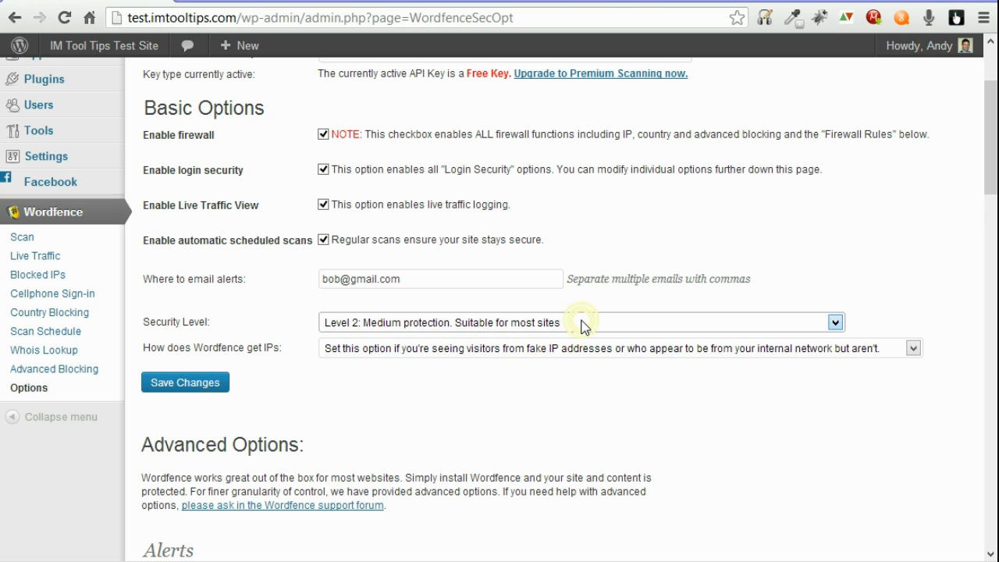
click(583, 323)
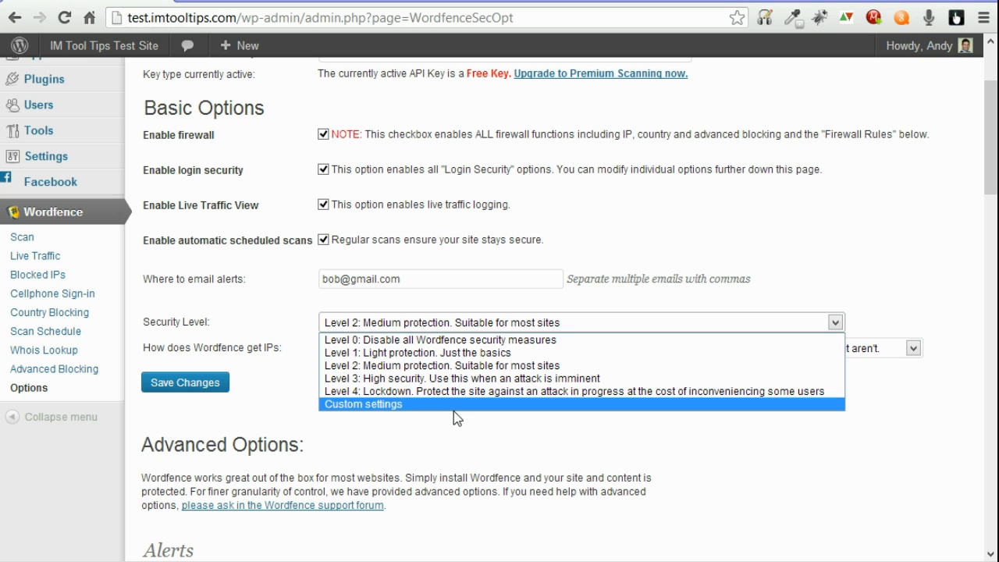
click(642, 321)
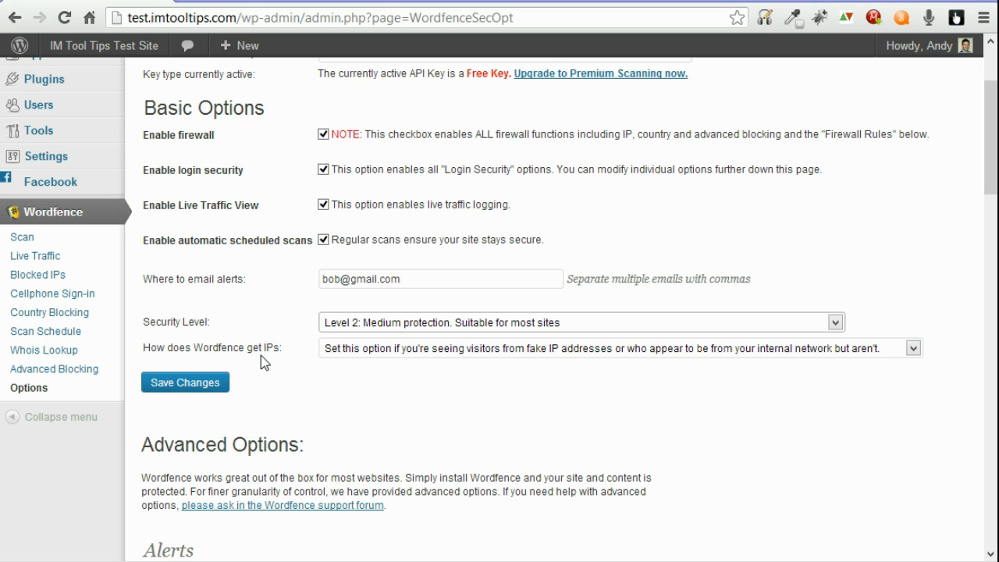
click(419, 350)
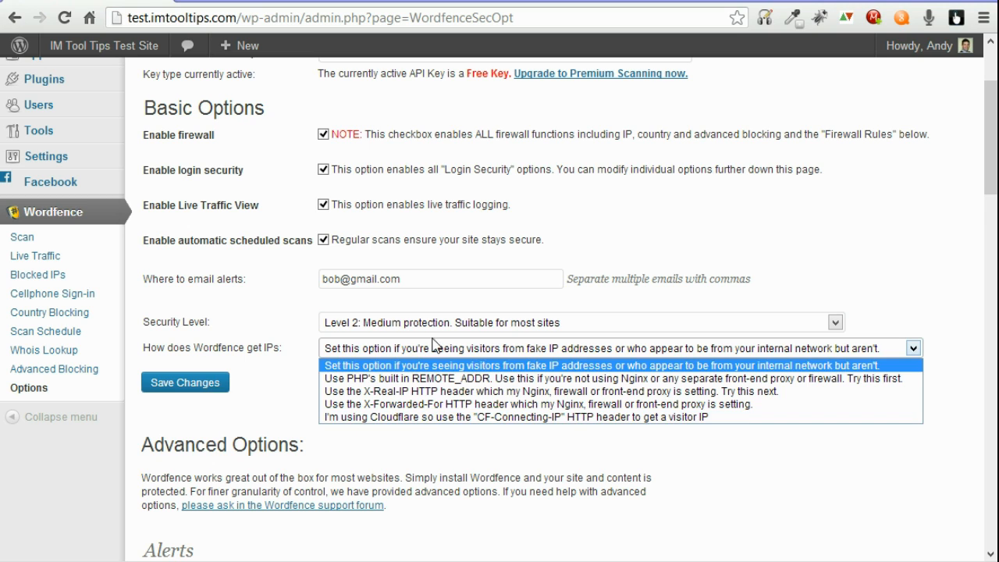
click(454, 348)
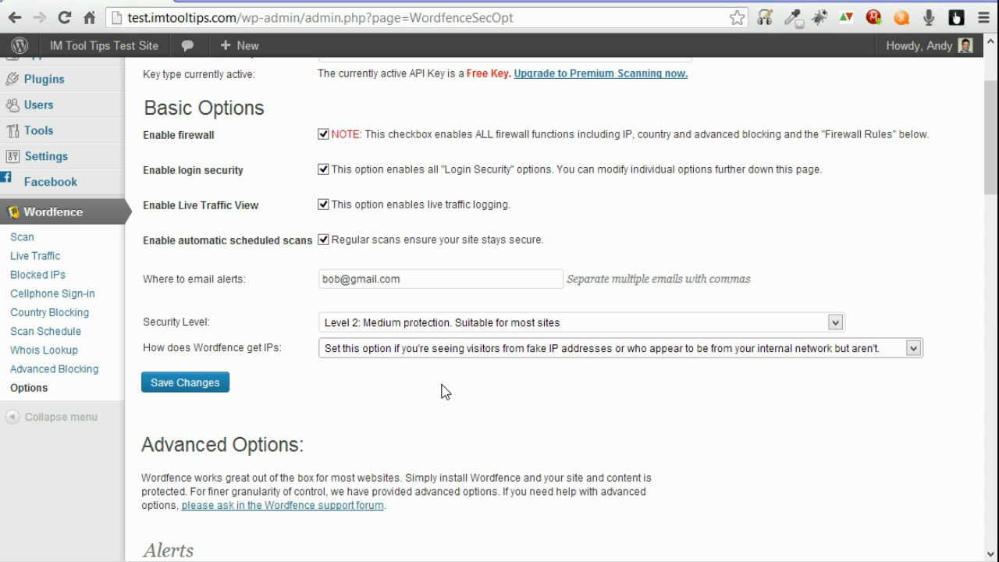
Step: Scroll the Wordfence Options down to the Advanced Options Alerts section
scroll(399, 231, down, 5)
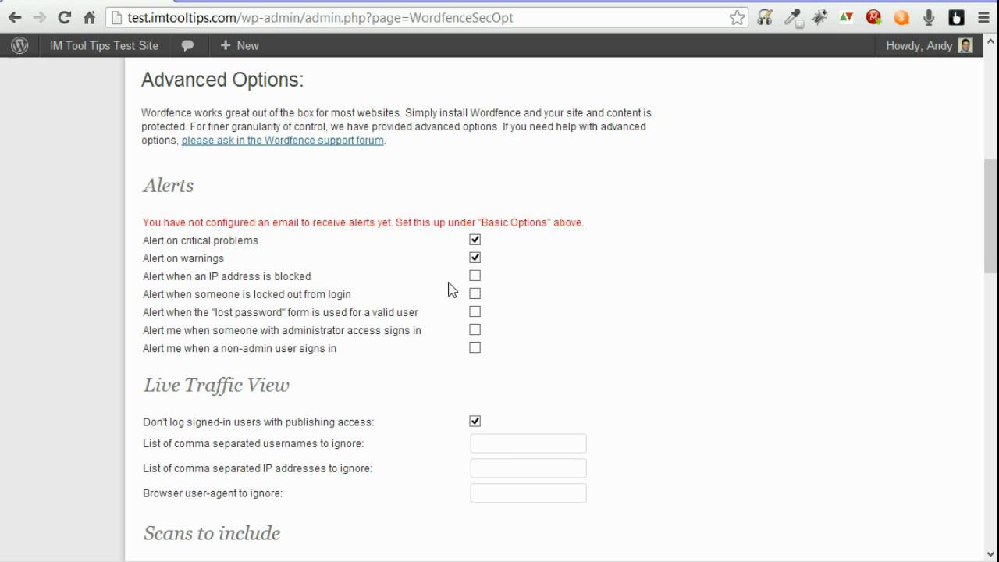
Step: Enable alerts when someone is locked out from login and when an administrator signs in
click(475, 294)
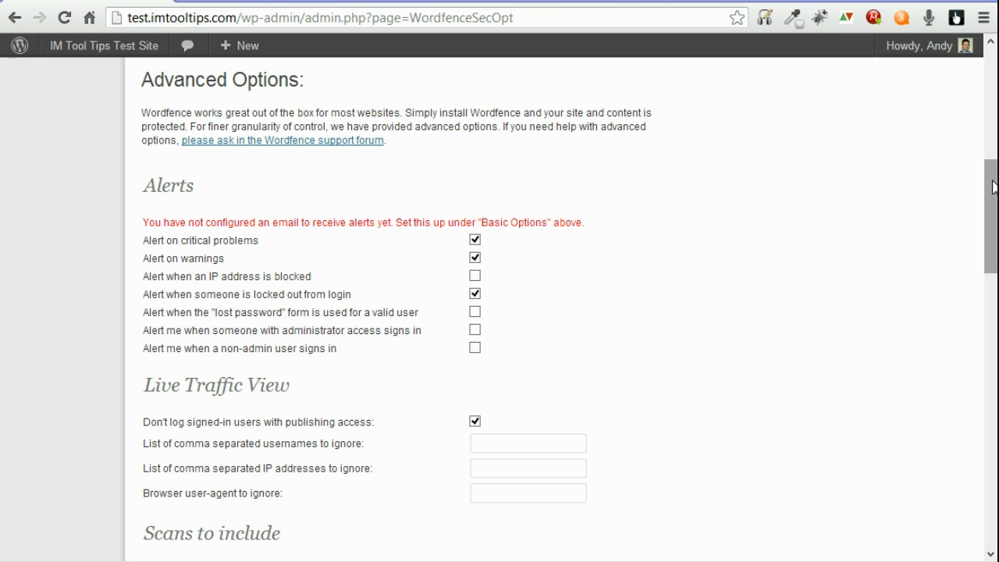
drag(993, 187, 993, 207)
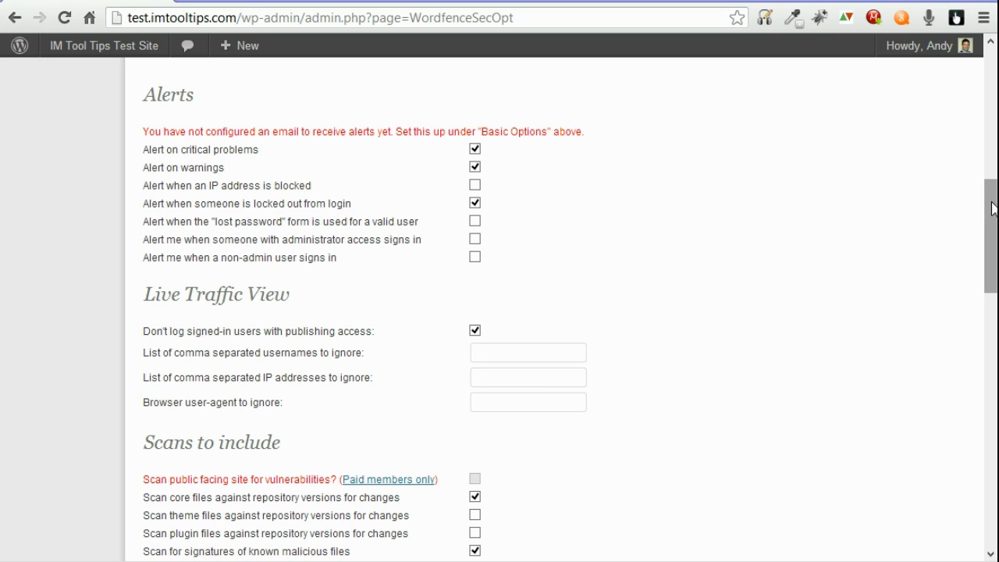
click(475, 240)
drag(990, 206, 994, 275)
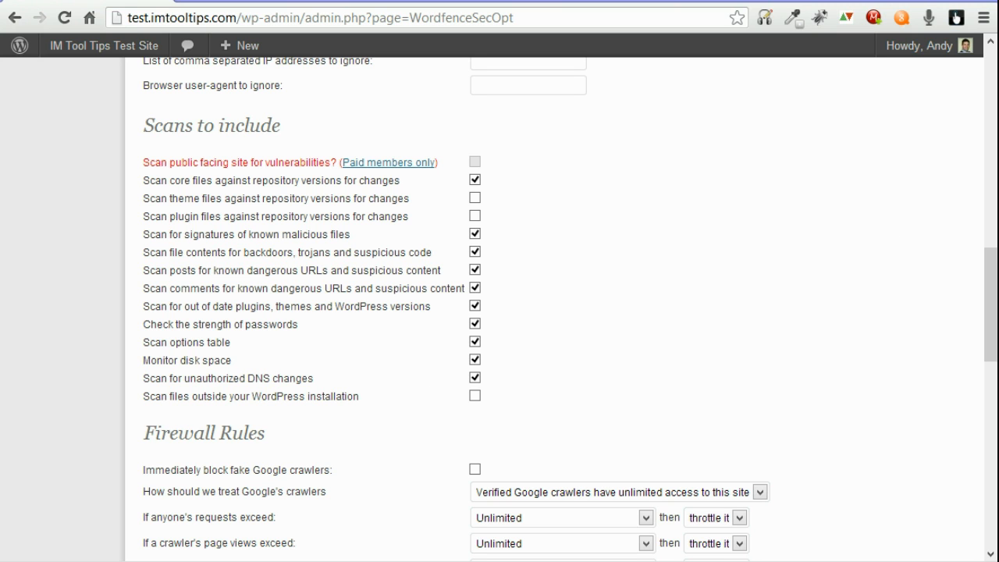
drag(989, 288, 991, 365)
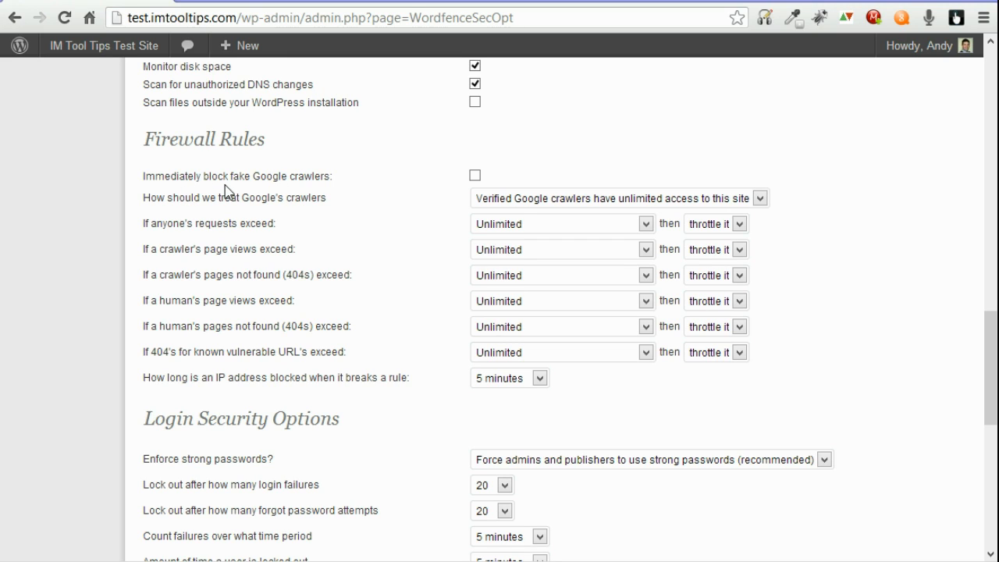
Step: Tick 'Immediately block fake Google crawlers' under Firewall Rules, then scroll to Login Security Options
click(475, 175)
drag(988, 320, 992, 383)
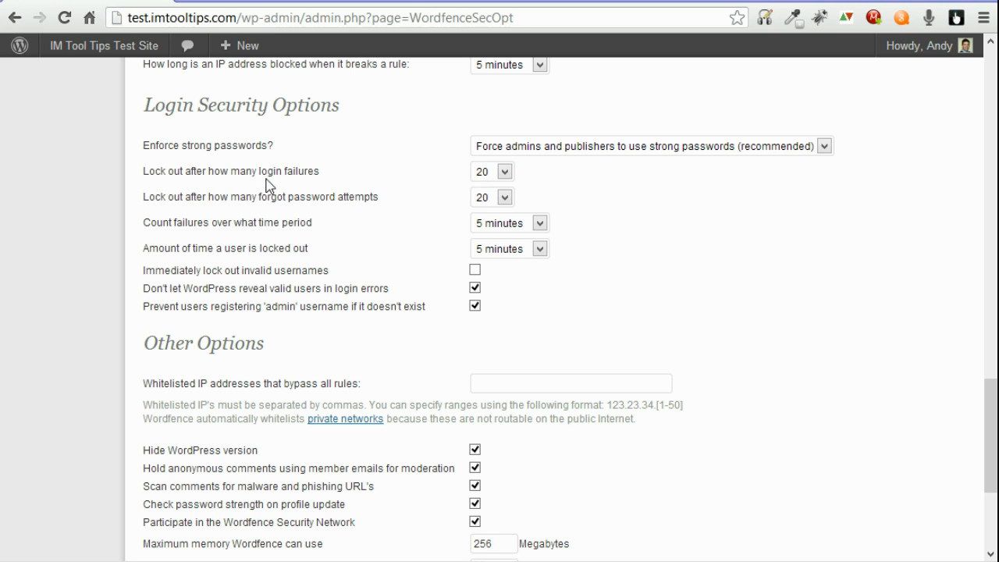
Step: Set login failure and forgot-password limits to 5 each, with a 1-hour lockout
click(505, 173)
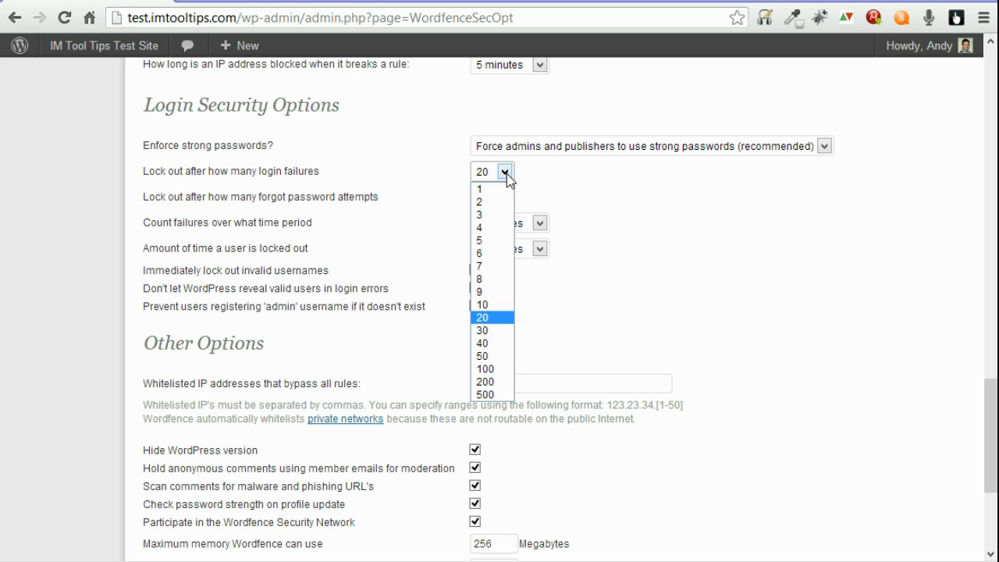
click(494, 241)
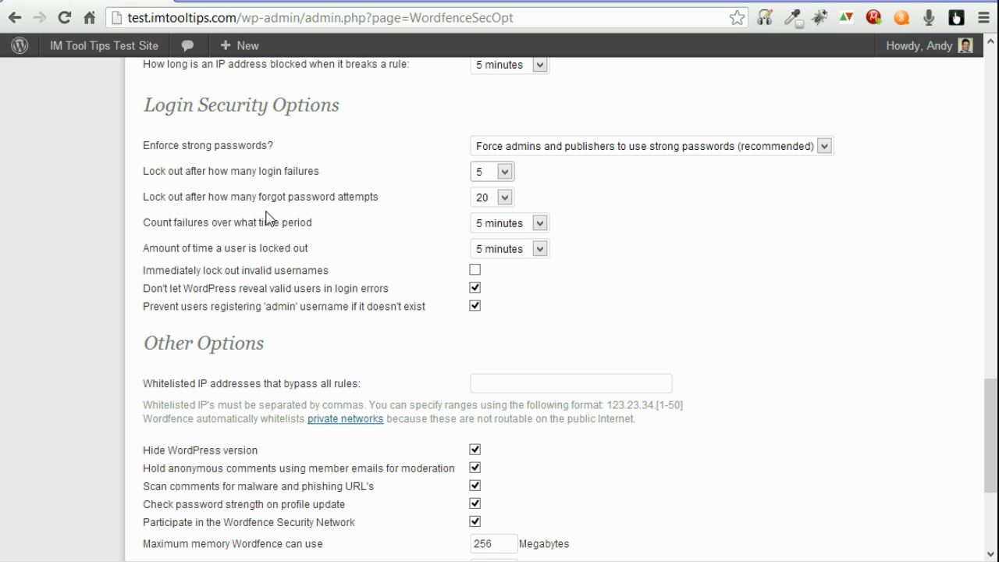
click(505, 198)
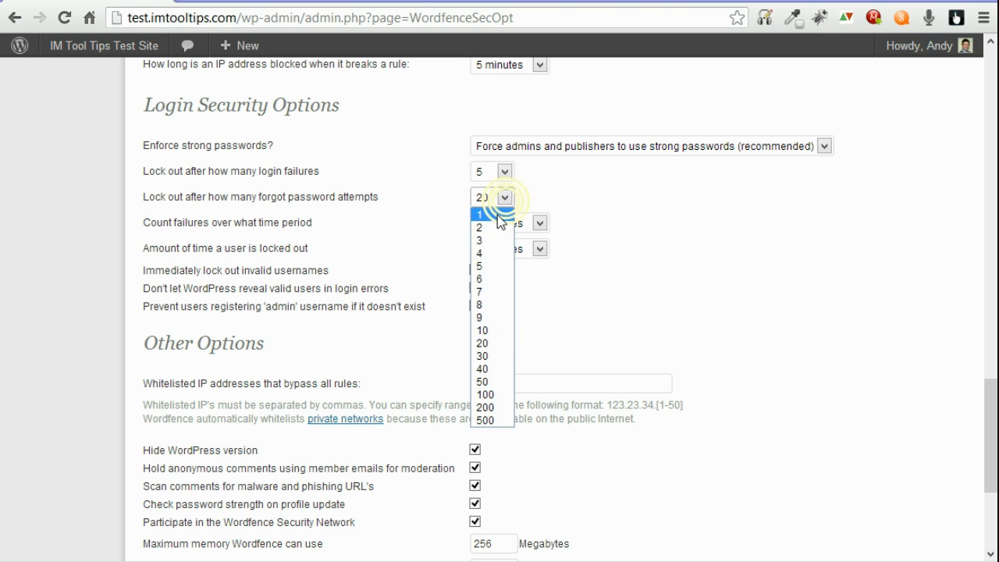
click(486, 266)
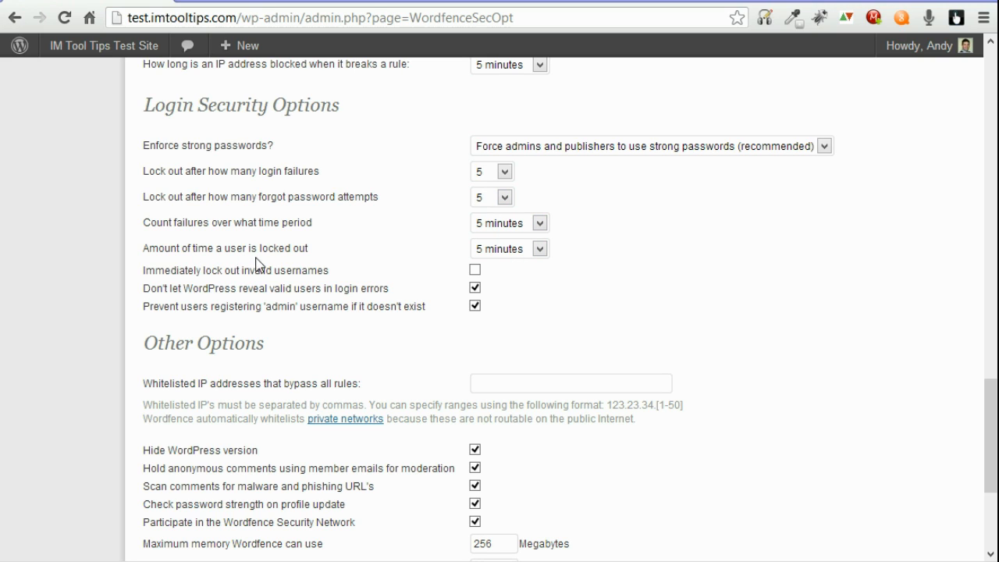
click(515, 251)
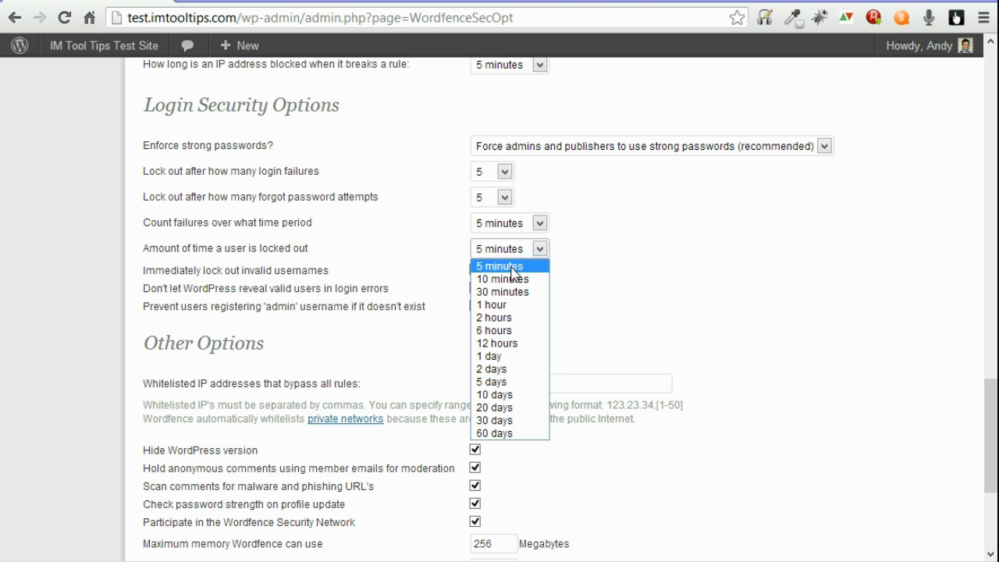
click(511, 305)
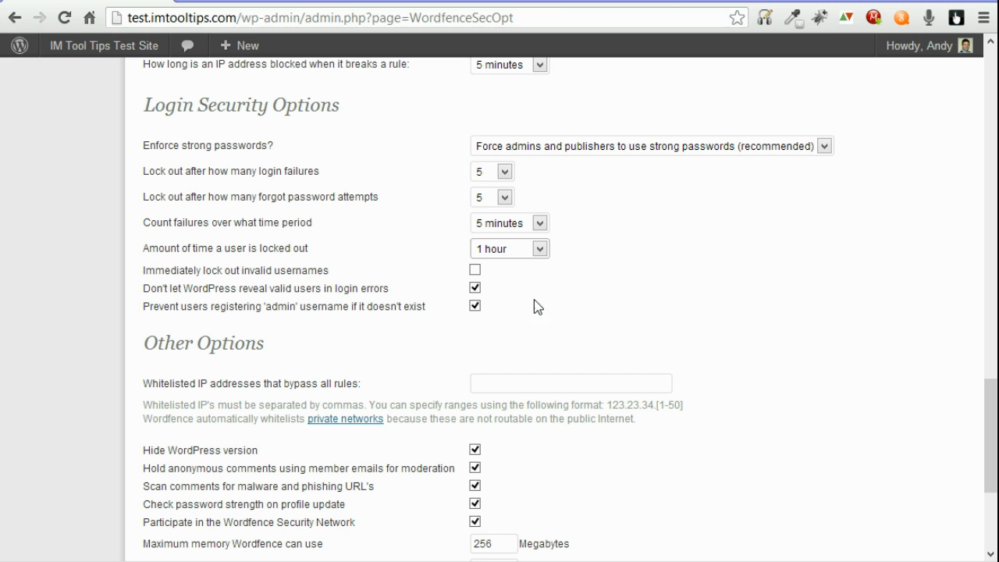
drag(987, 408, 993, 476)
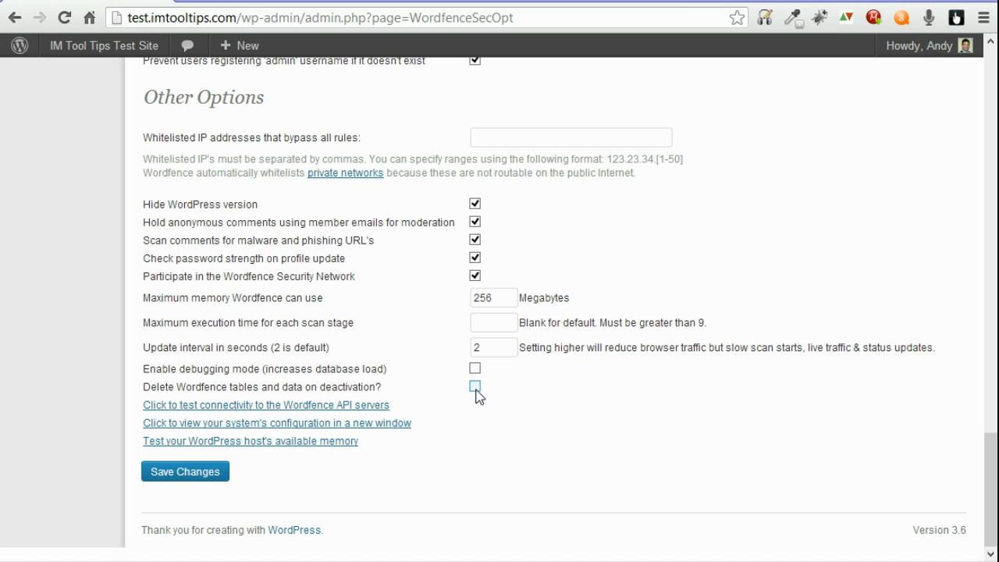
Step: Run the connectivity test, view system configuration, and run the memory test (80.25 MB available)
click(204, 406)
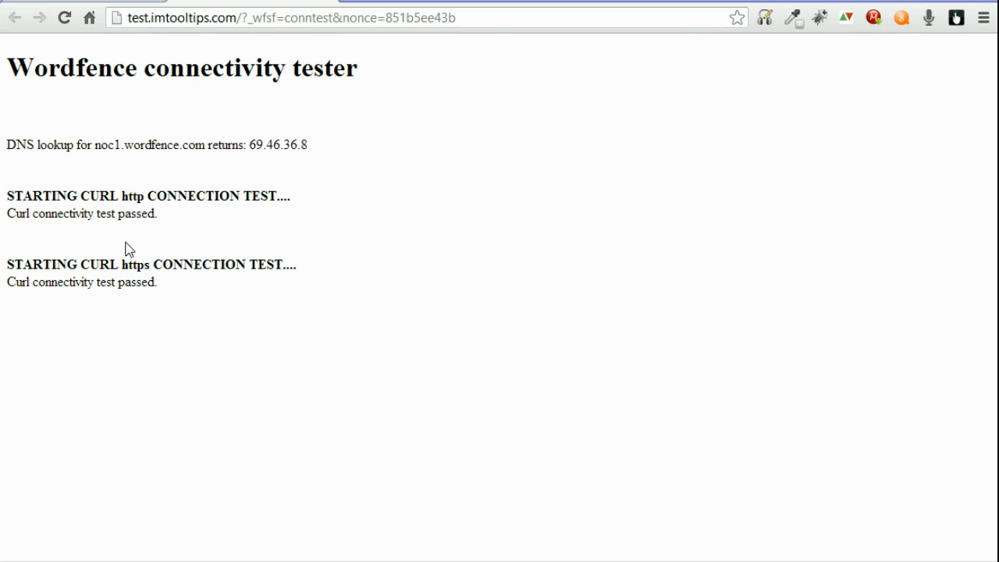
key(ctrl+w)
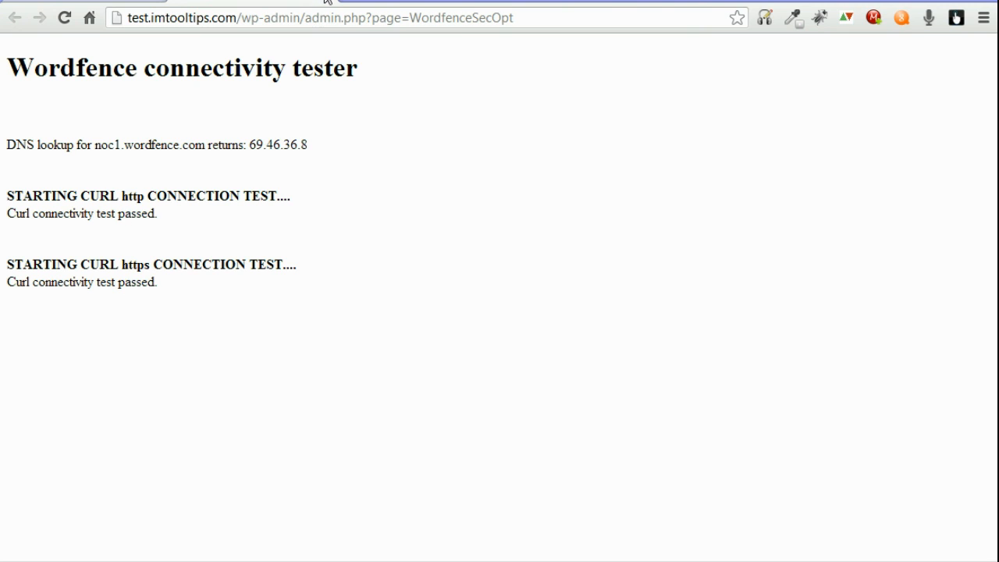
click(201, 426)
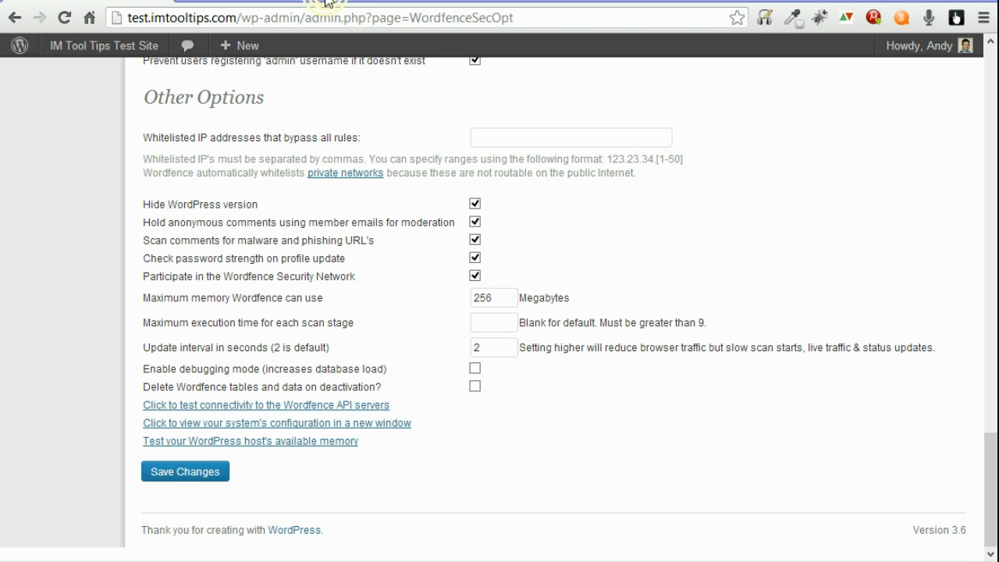
click(328, 3)
click(309, 443)
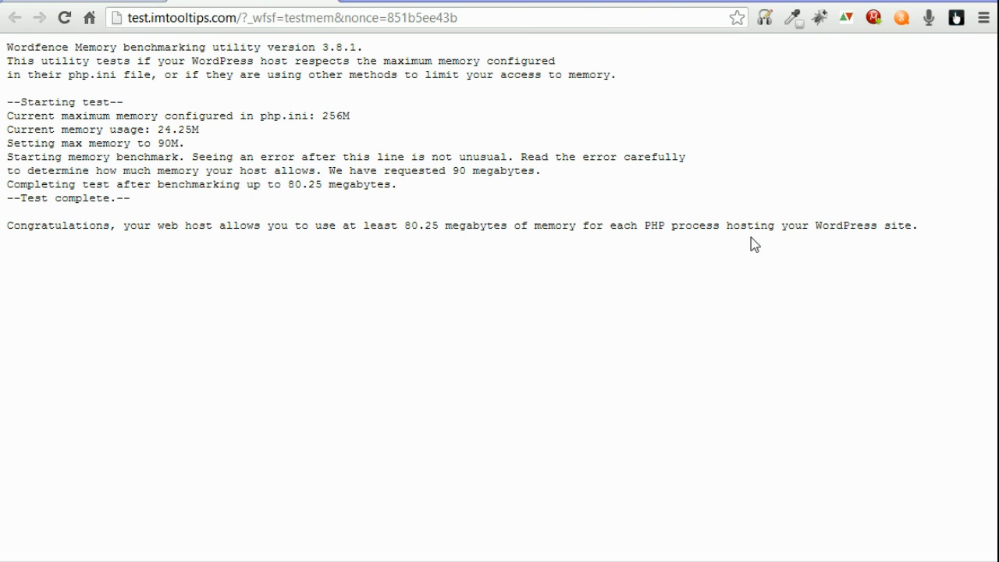
click(327, 1)
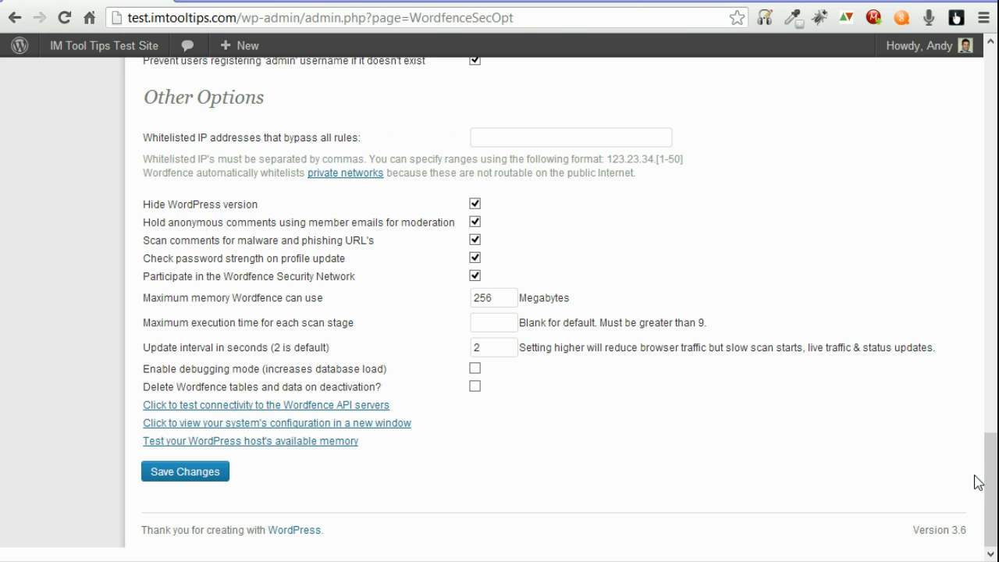
Step: Save the modified Wordfence options so the security level shows Custom settings
drag(990, 503, 989, 162)
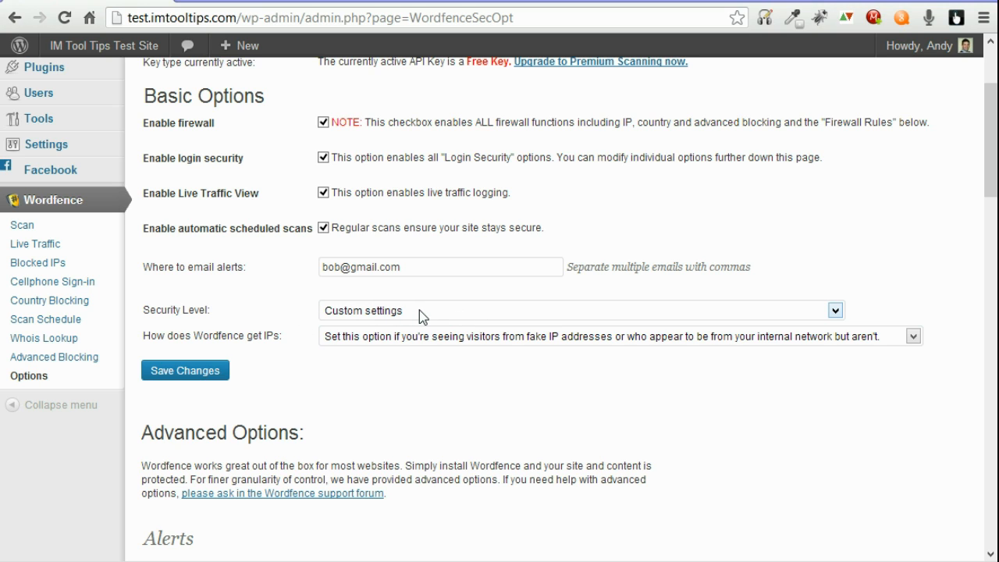
click(181, 374)
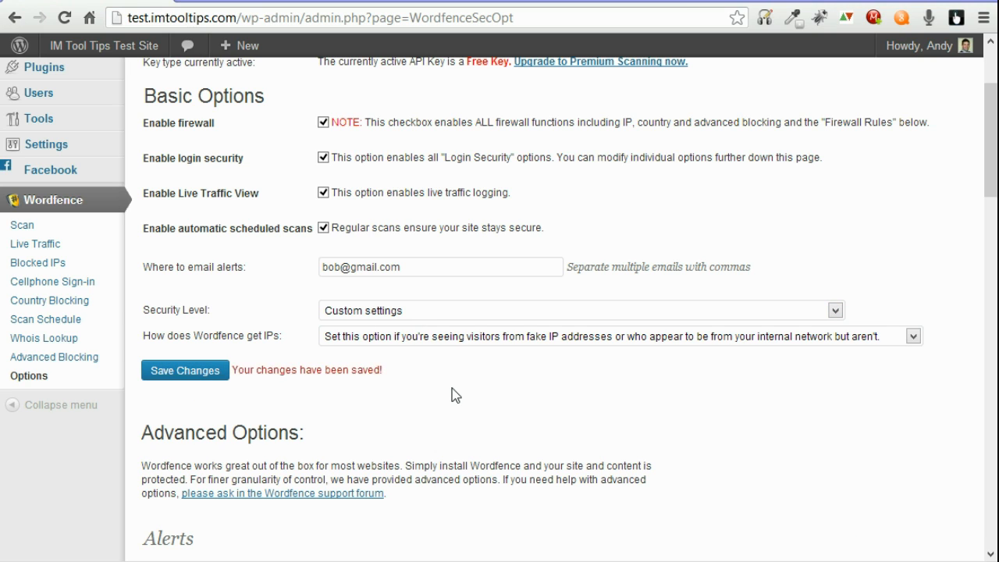
Step: Visit Scan Schedule, Blocked IPs and Country Blocking, then view the empty Advanced Blocking page
click(58, 328)
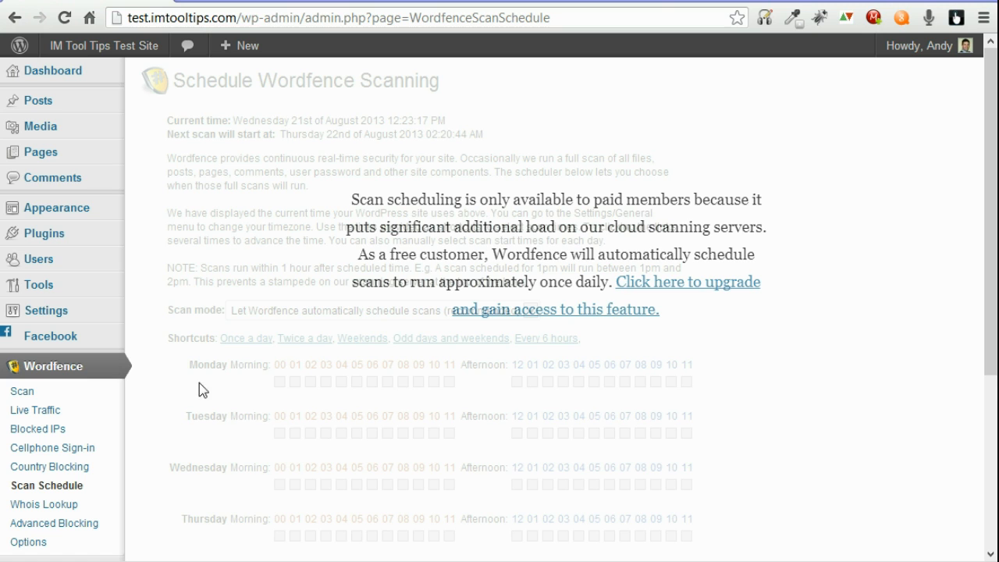
click(24, 397)
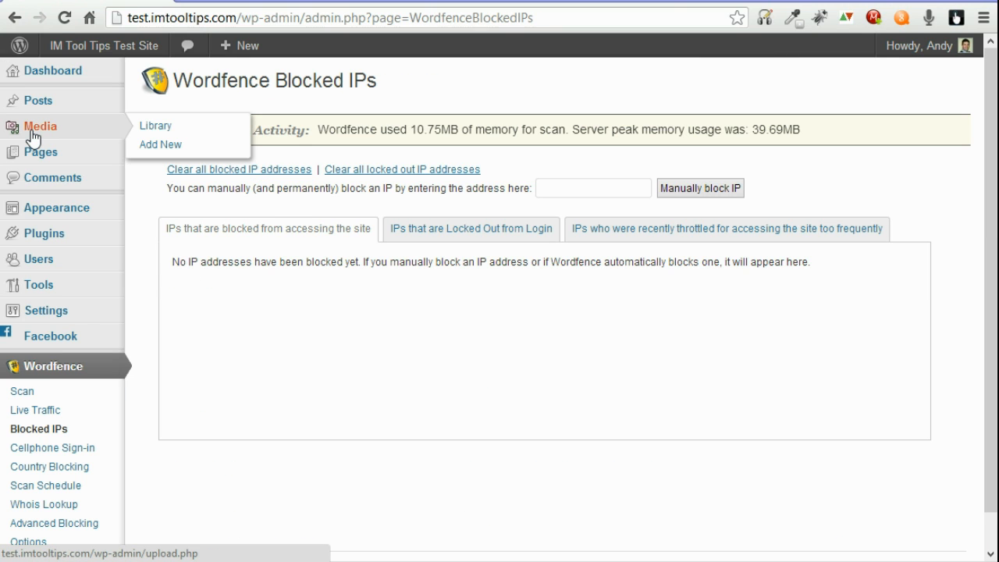
click(60, 467)
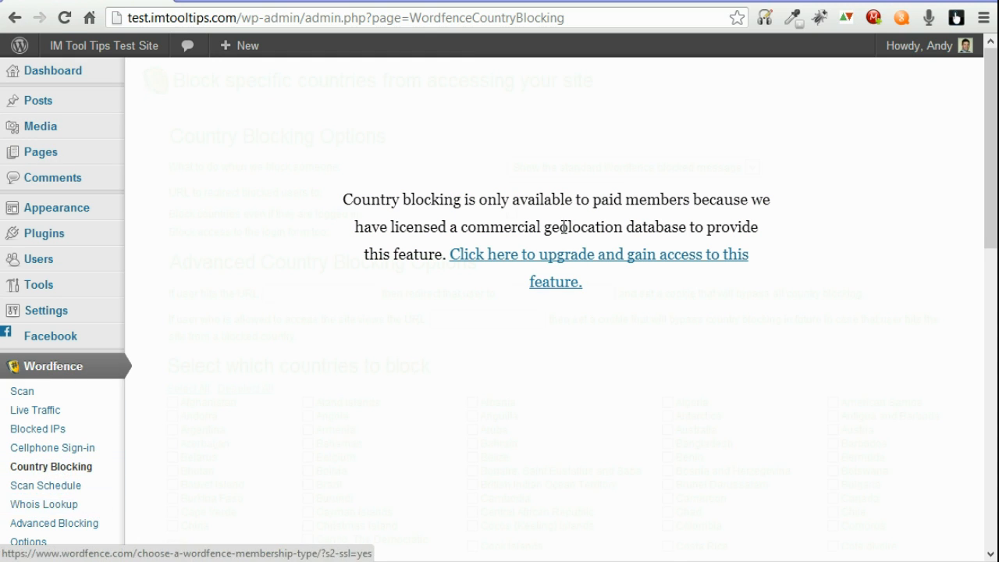
click(58, 529)
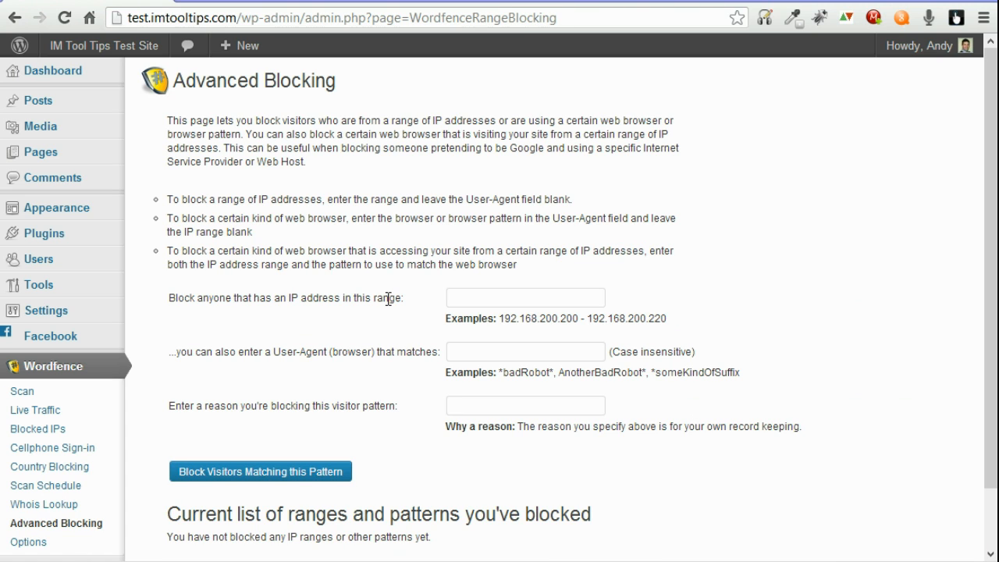
drag(991, 125, 992, 244)
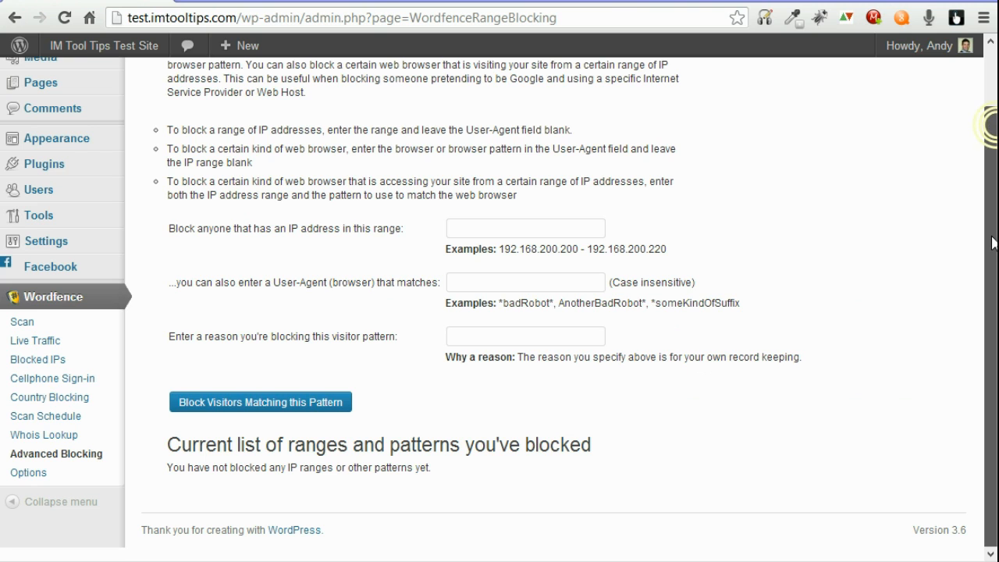
scroll(992, 243, up, 2)
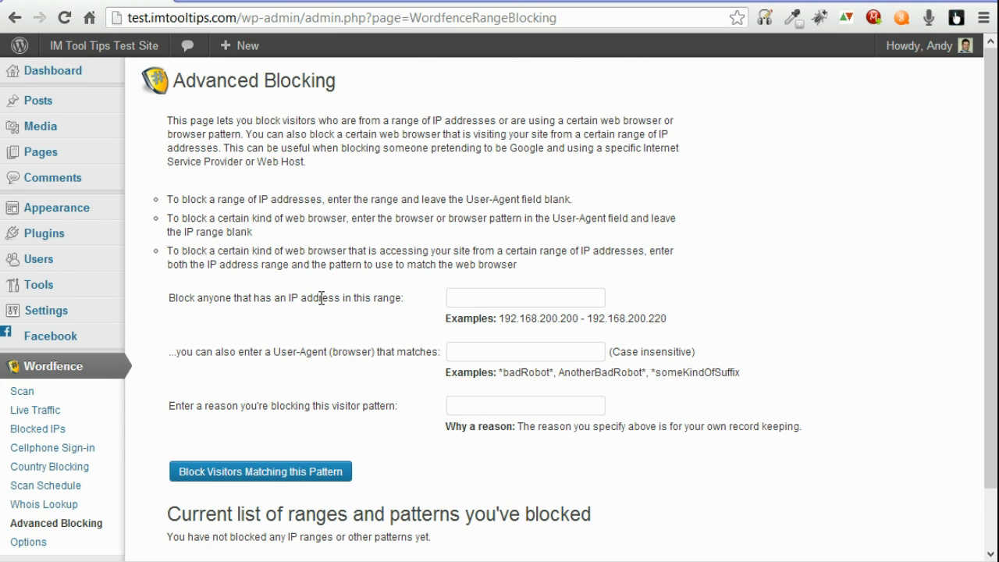
Step: Show the Live Traffic page with its All Hits visitor list
click(22, 415)
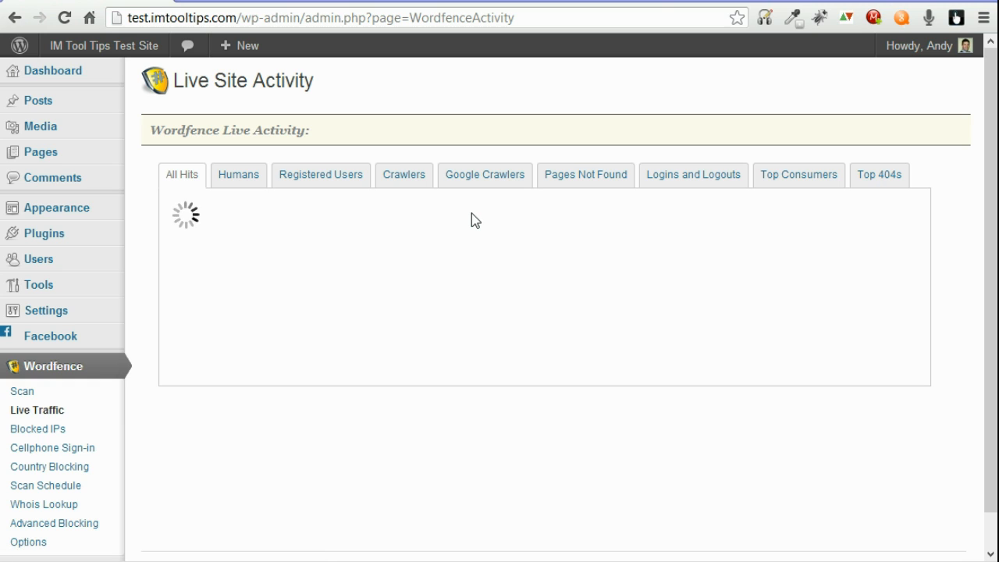